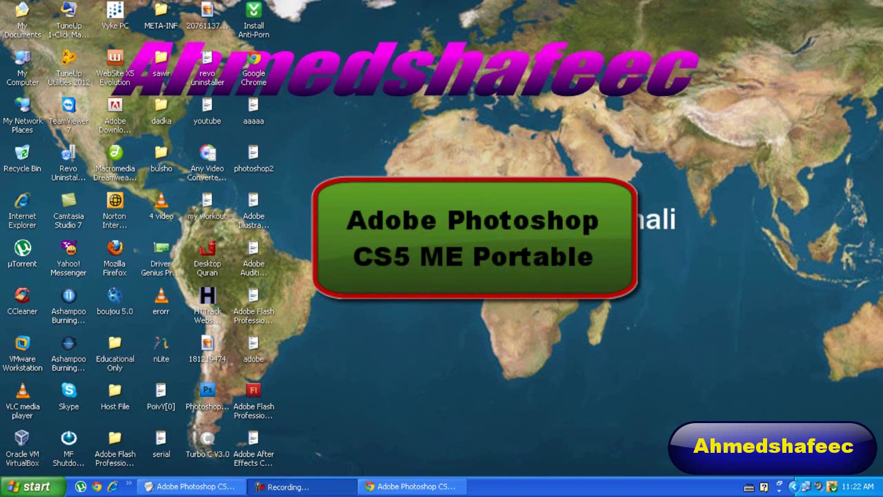
Step: Open the Photoshop CS5 ME Portable note and follow its link to the 85.84 MB MediaFire page
{"action": "left_click", "coordinate": [415, 257]}
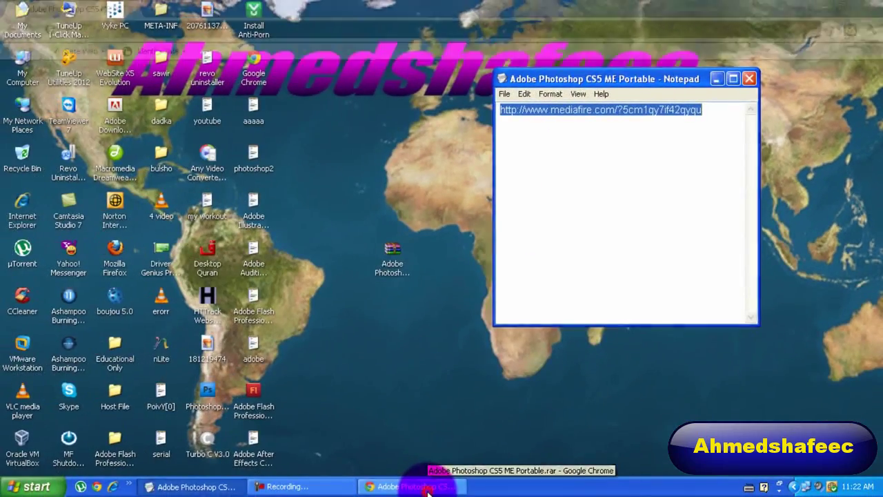
{"action": "left_click", "coordinate": [426, 487]}
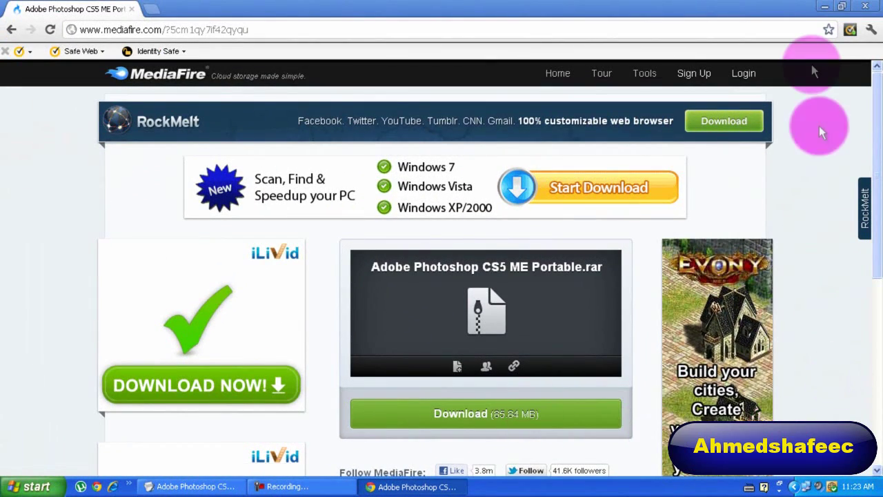
{"action": "left_click", "coordinate": [824, 8]}
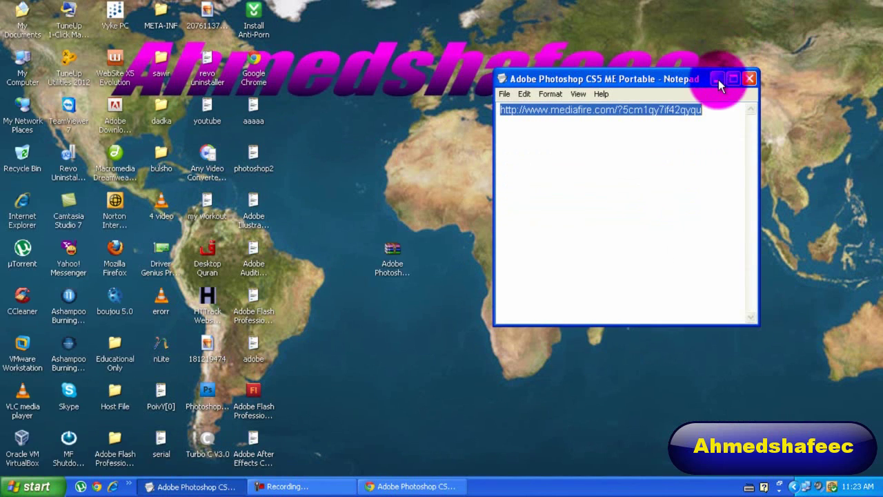
{"action": "left_click", "coordinate": [717, 80]}
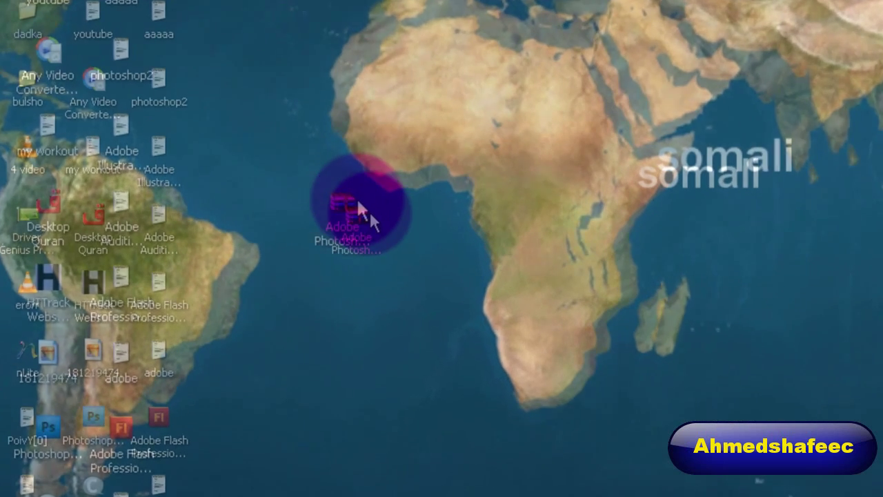
{"action": "left_click", "coordinate": [395, 262]}
Step: Extract Adobe Photoshop CS5 ME Portable.rar onto the desktop using WinRAR's Extract Here
{"action": "double_click", "coordinate": [296, 153]}
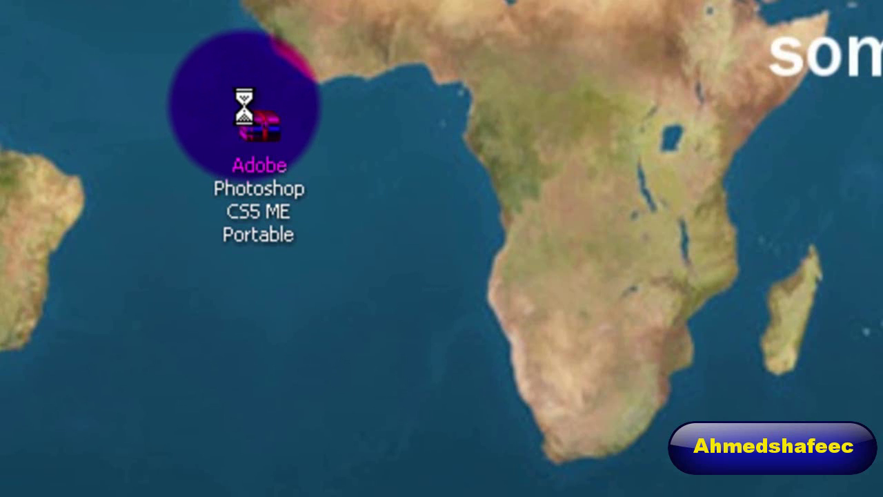
{"action": "right_click", "coordinate": [256, 135]}
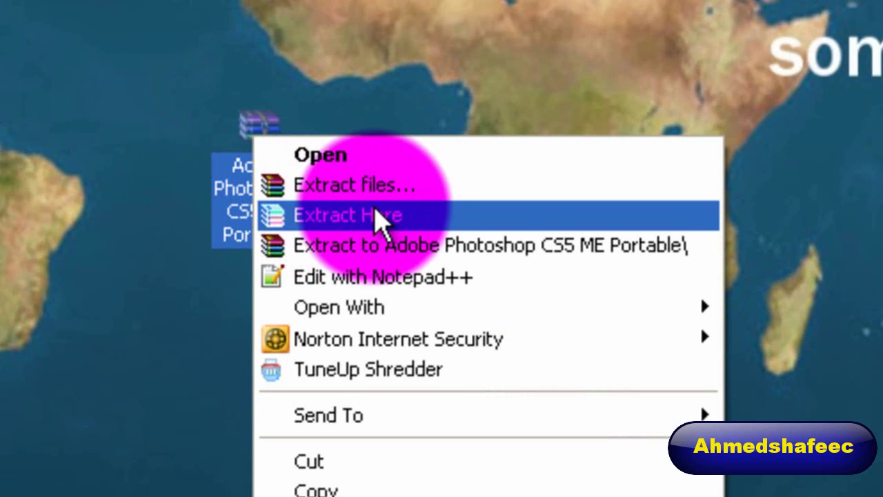
{"action": "left_click", "coordinate": [379, 219]}
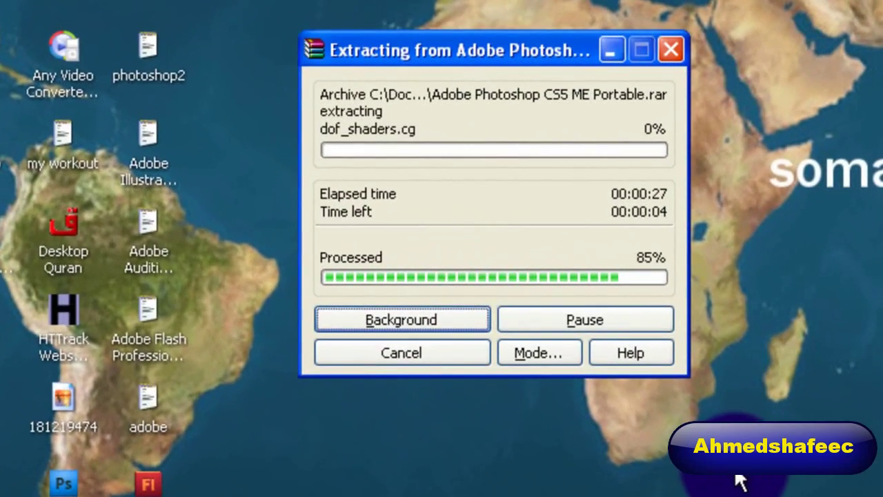
{"action": "left_click", "coordinate": [486, 280]}
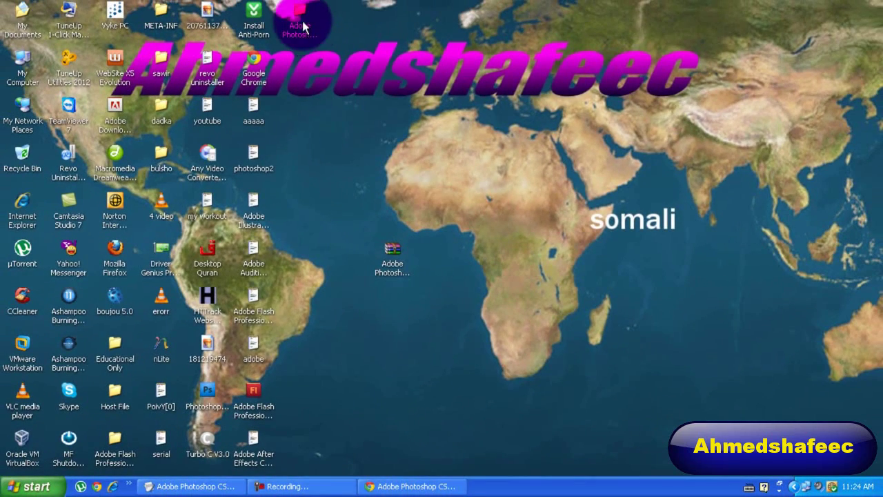
Step: Open the extracted Adobe Photoshop CS5 ME Portable folder and select the Photoshop program file
{"action": "left_click_drag", "start_coordinate": [303, 21], "coordinate": [476, 249]}
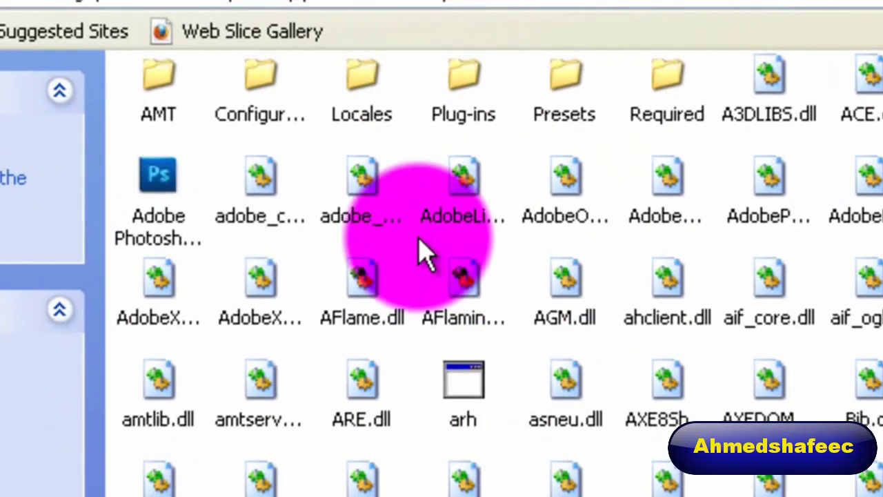
{"action": "left_click", "coordinate": [303, 185]}
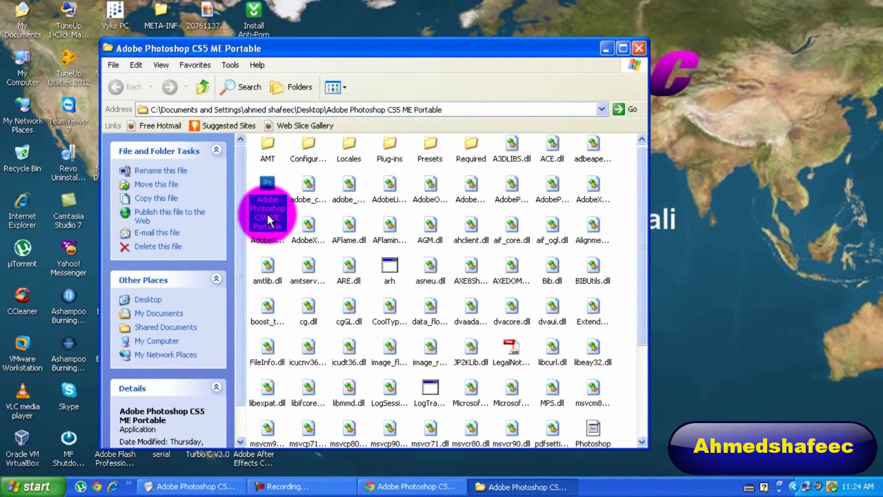
Step: Launch Adobe Photoshop CS5 ME Portable.exe to its splash screen and minimize the Explorer window
{"action": "double_click", "coordinate": [269, 219]}
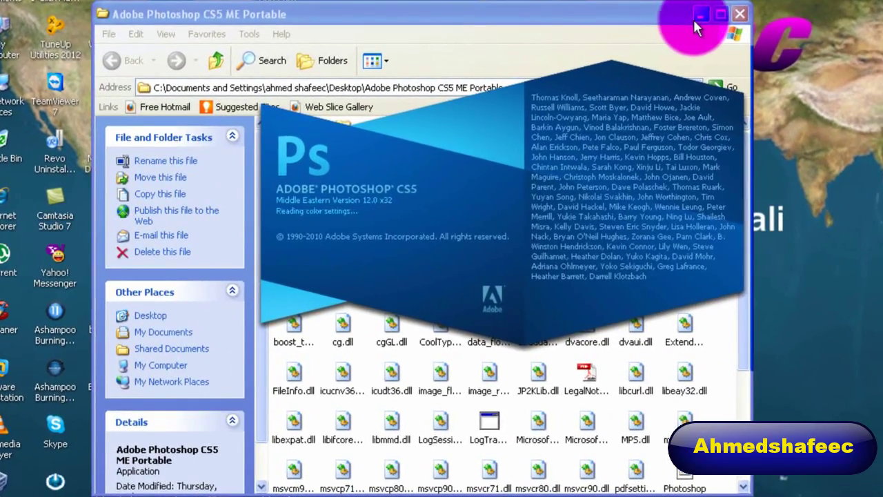
{"action": "left_click", "coordinate": [698, 15]}
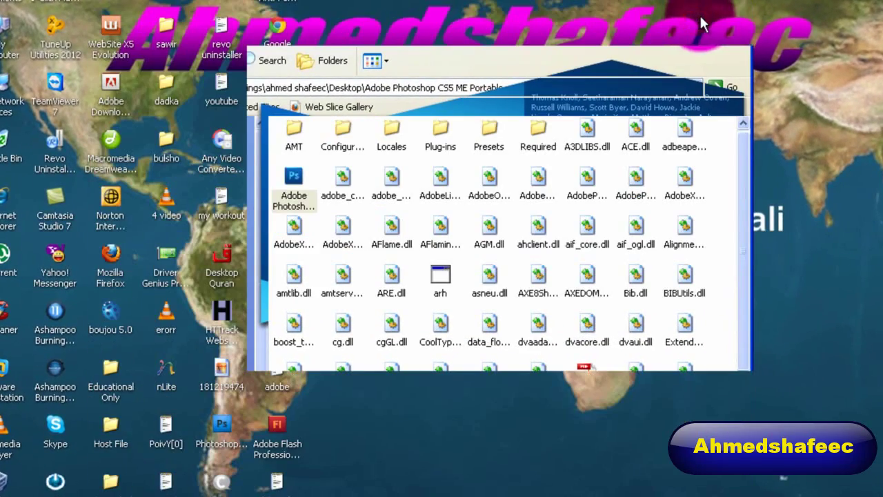